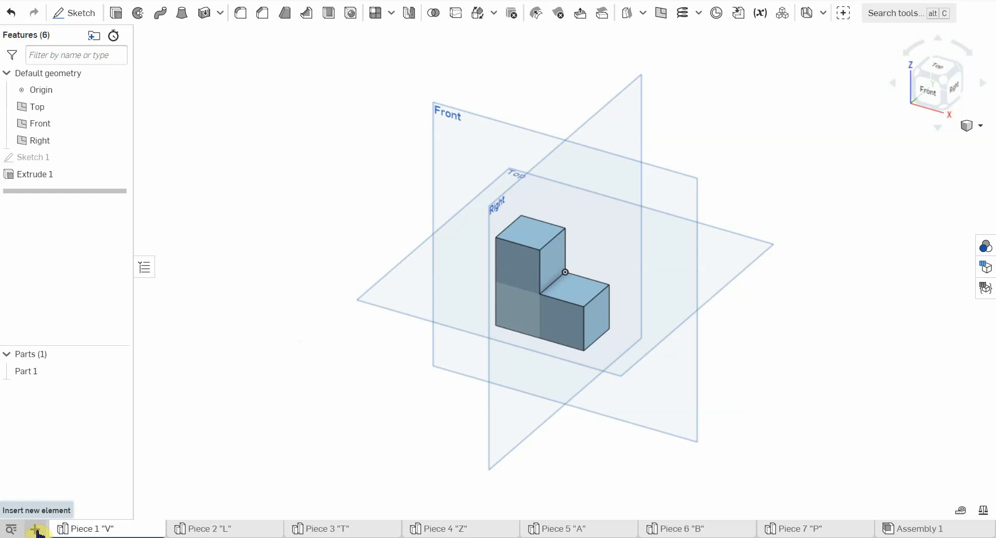
# Step: Create a new drawing from the ANSI_A_INCH.dwt template with no views
pyautogui.click(35, 529)
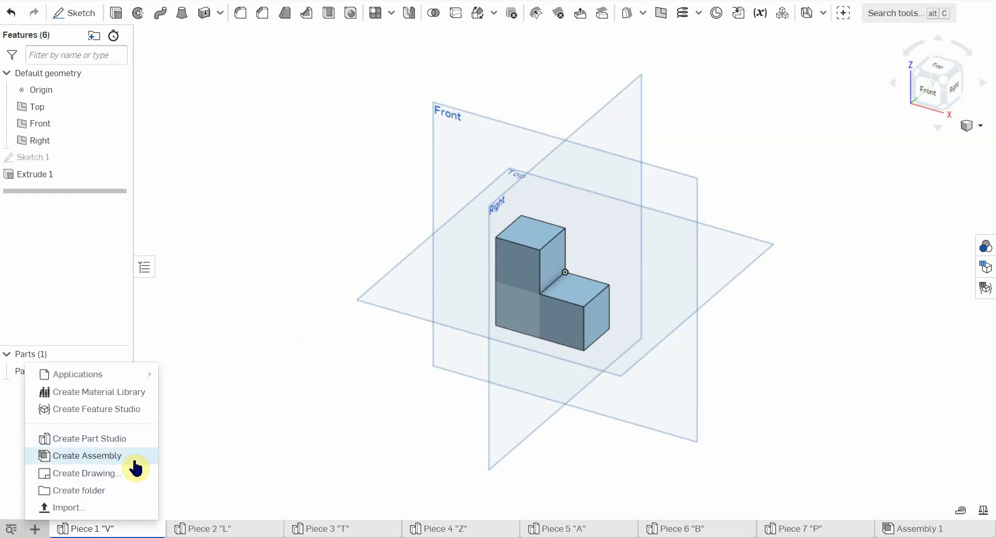
pyautogui.click(114, 480)
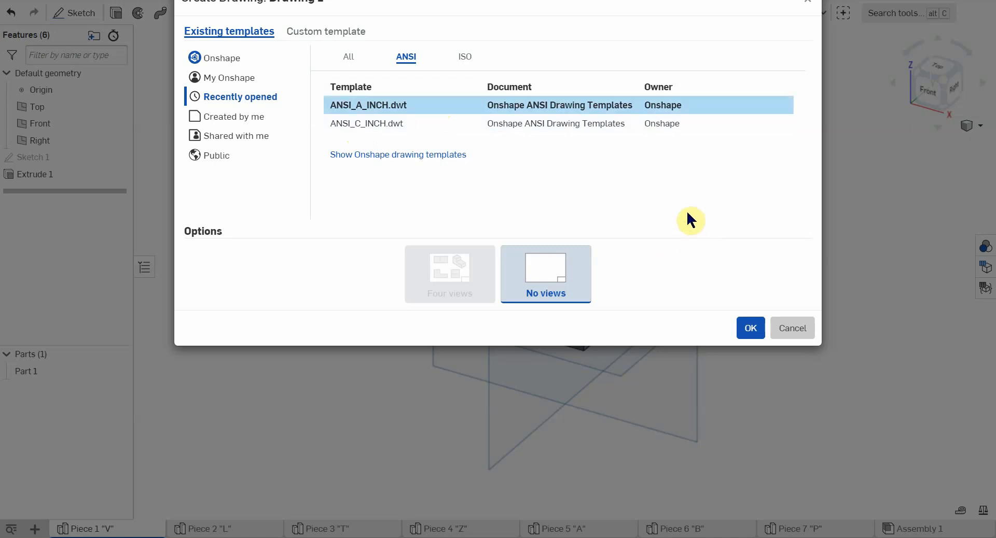
pyautogui.click(749, 330)
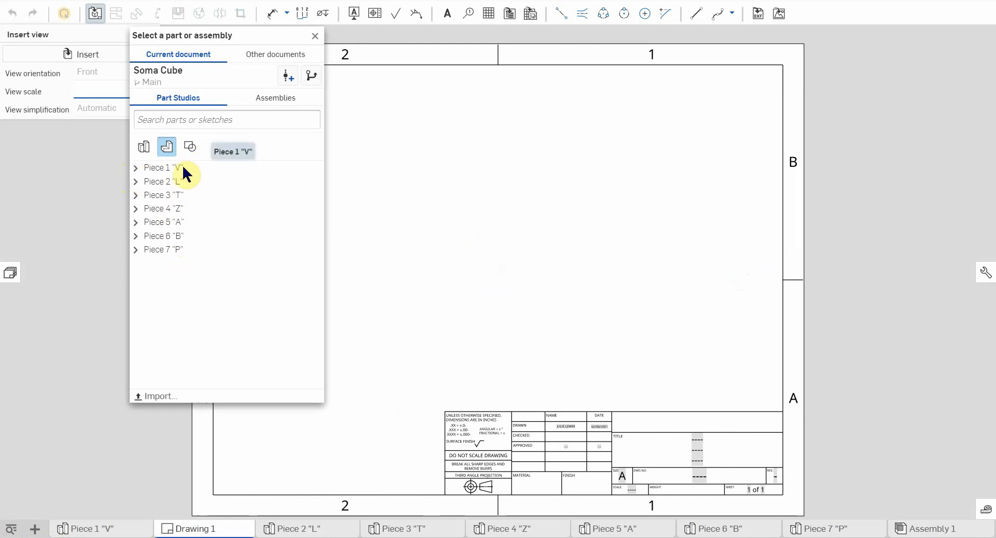
# Step: Insert a 1:1 front view of Part 1 from Piece 1 "V" in the lower left area of the sheet
pyautogui.click(135, 168)
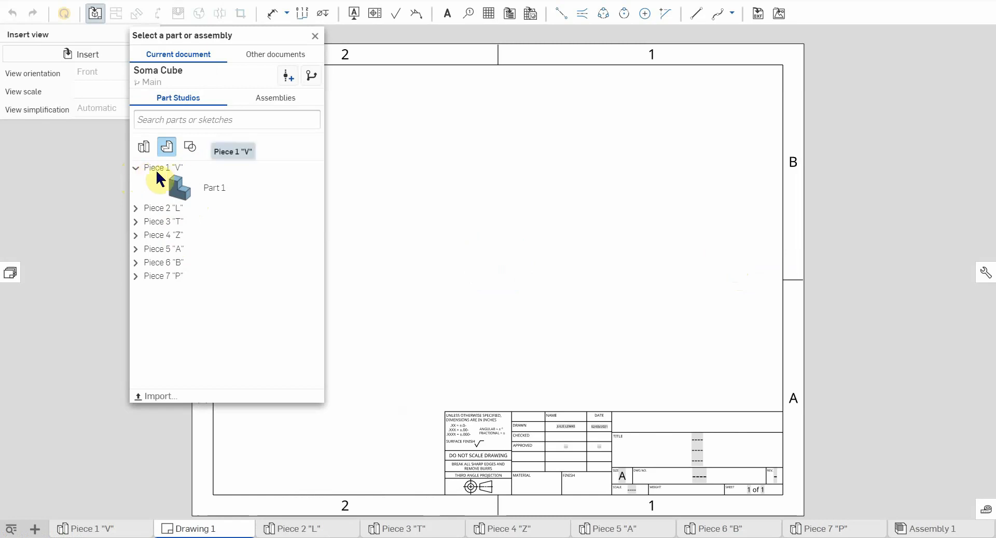
pyautogui.click(180, 193)
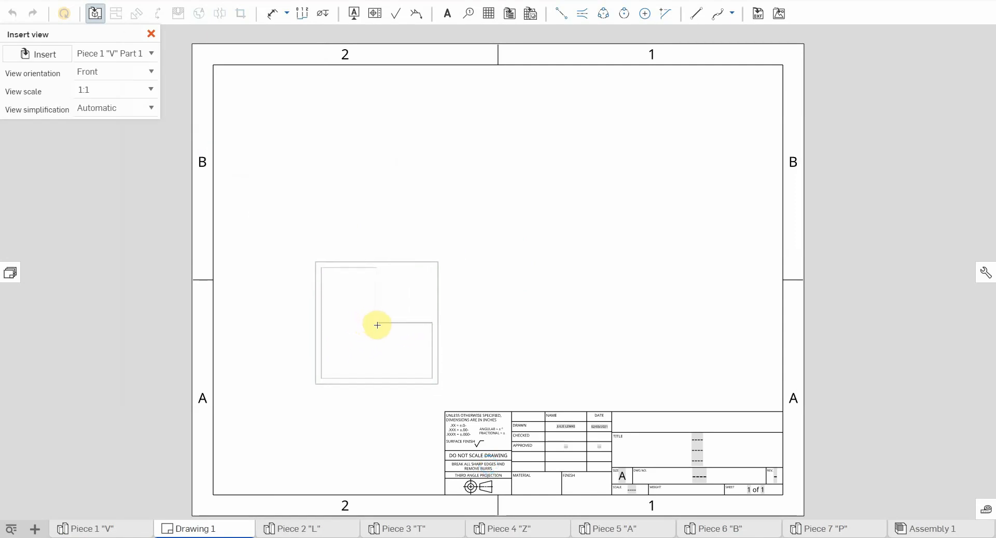
pyautogui.click(377, 325)
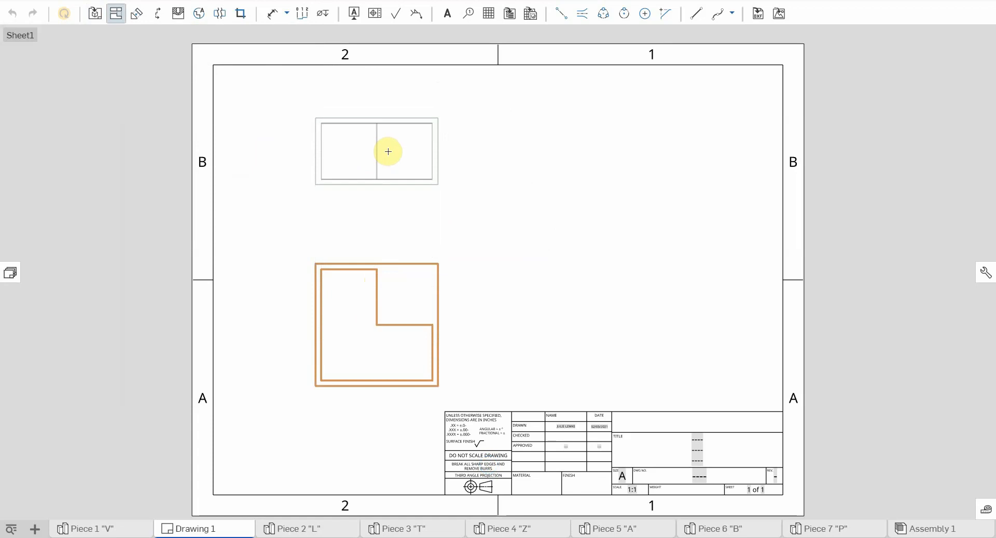
# Step: Project a top view above the front view and a right-side view beside it
pyautogui.click(388, 146)
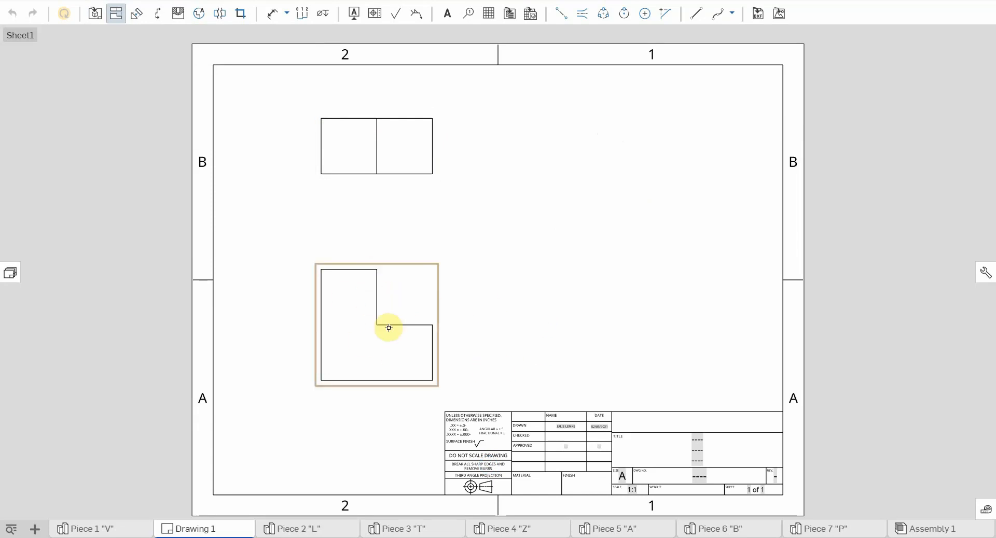
pyautogui.click(395, 306)
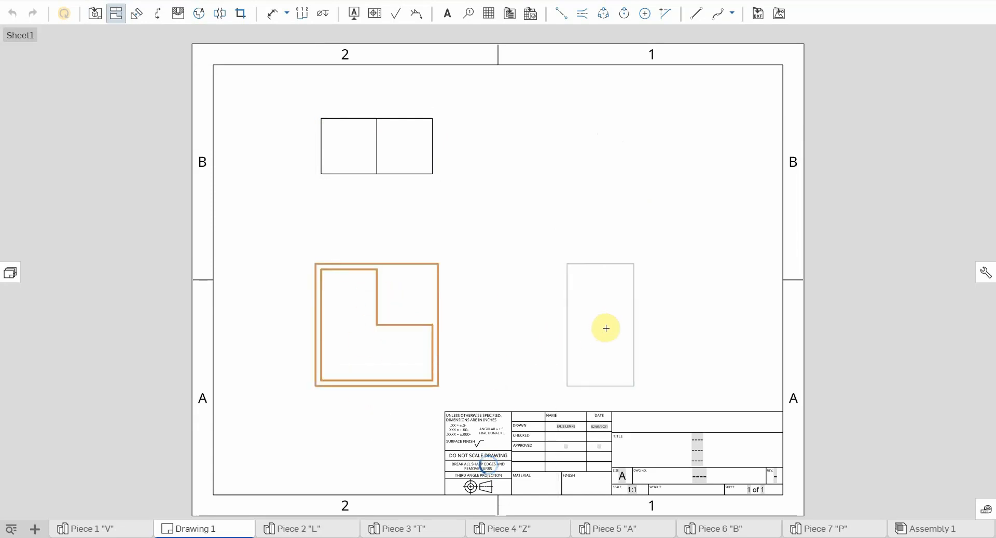
pyautogui.click(601, 339)
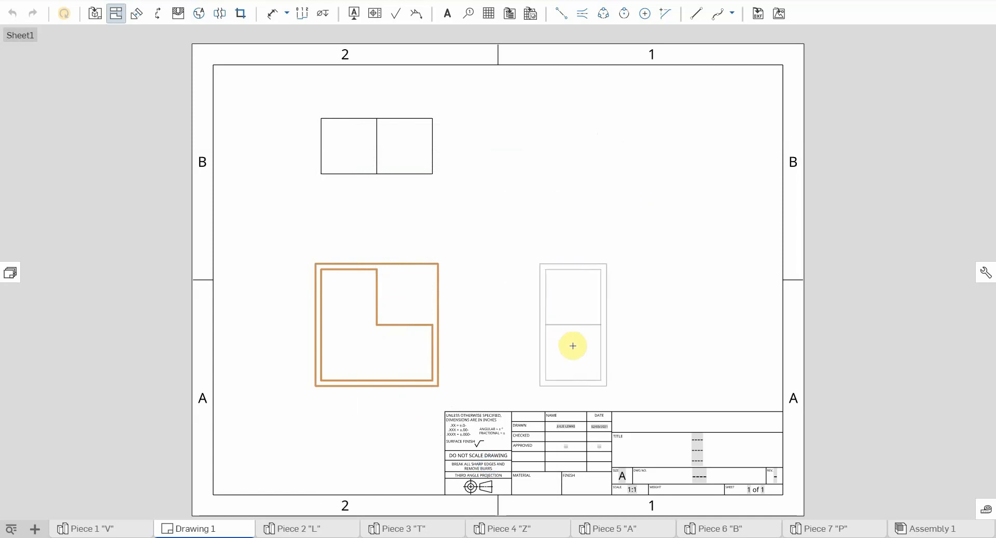
pyautogui.click(573, 345)
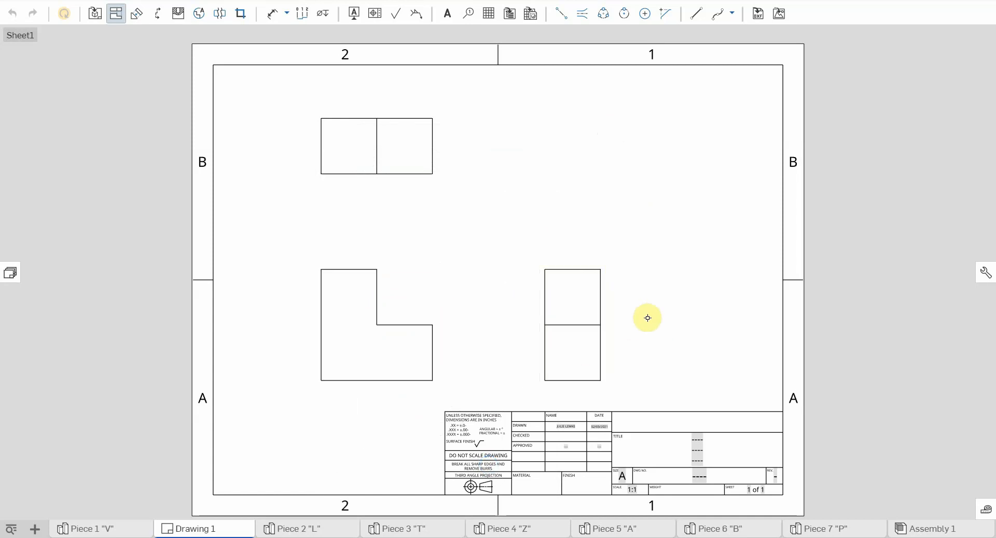
# Step: Project an isometric view from the front view into the upper right area of the sheet
pyautogui.click(366, 338)
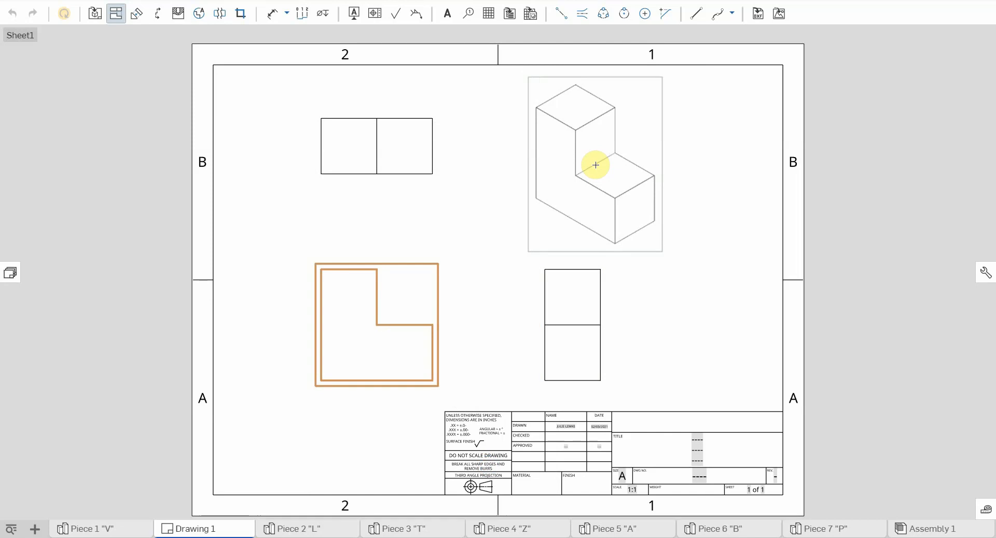
pyautogui.click(596, 164)
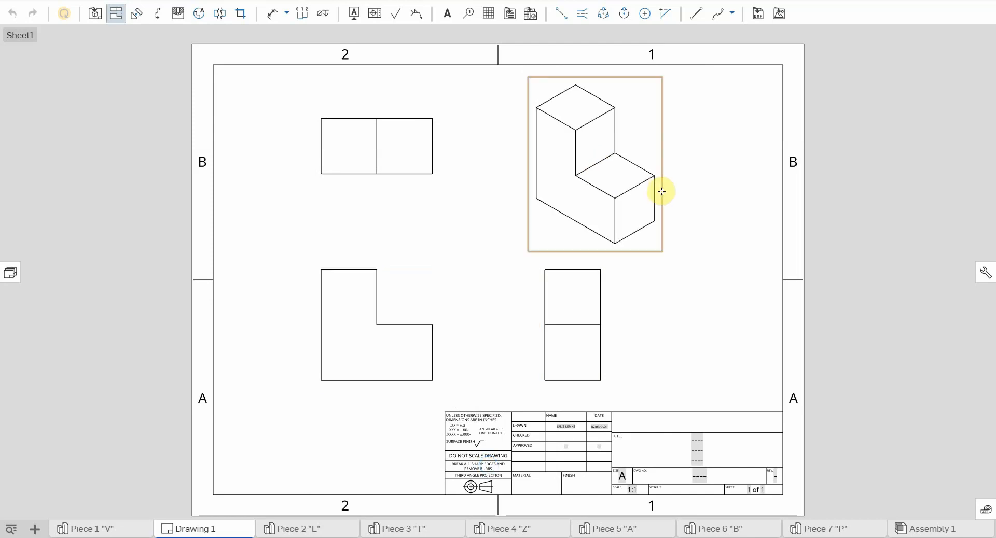
pyautogui.click(415, 128)
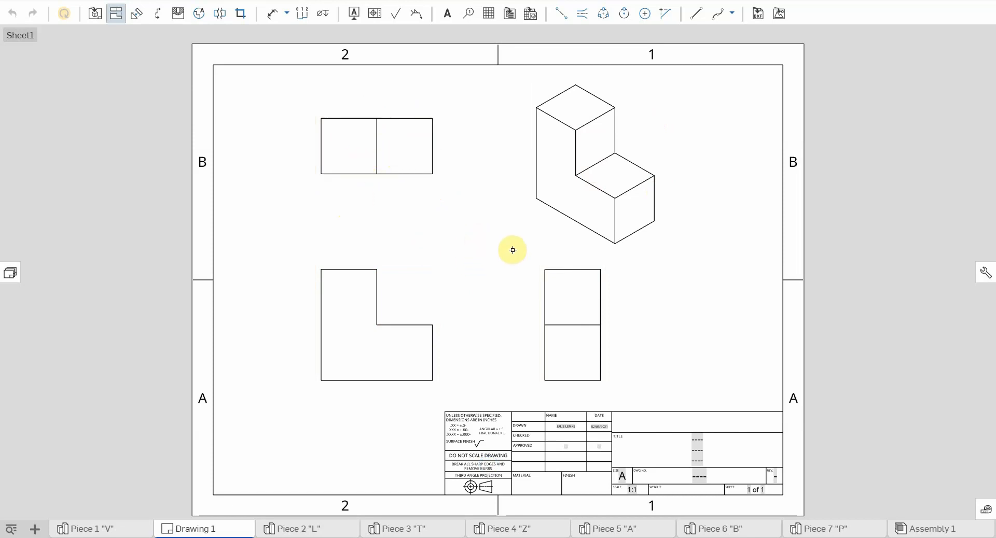
# Step: Dimension the overall height of the front view between its left corners, placing the dimension to its left
pyautogui.click(273, 20)
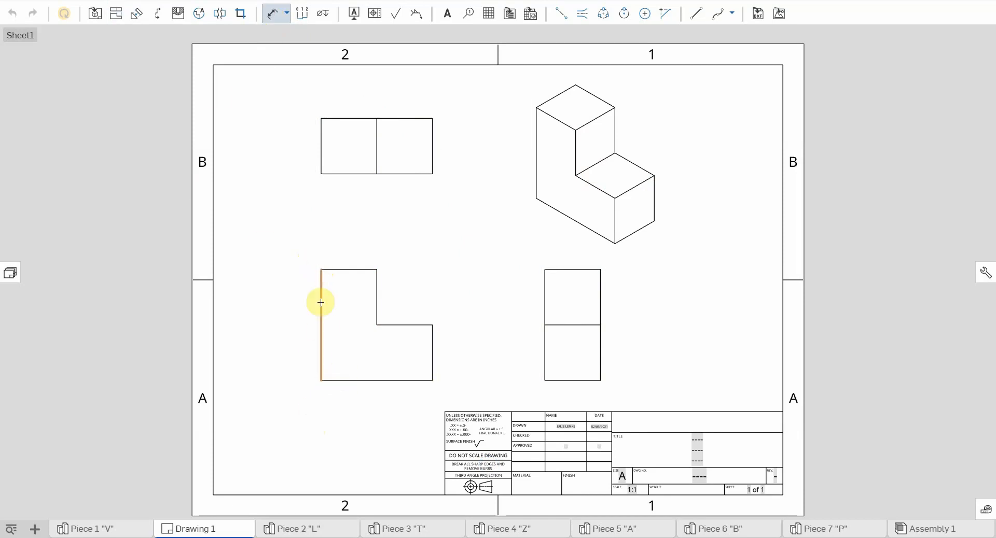
pyautogui.click(321, 270)
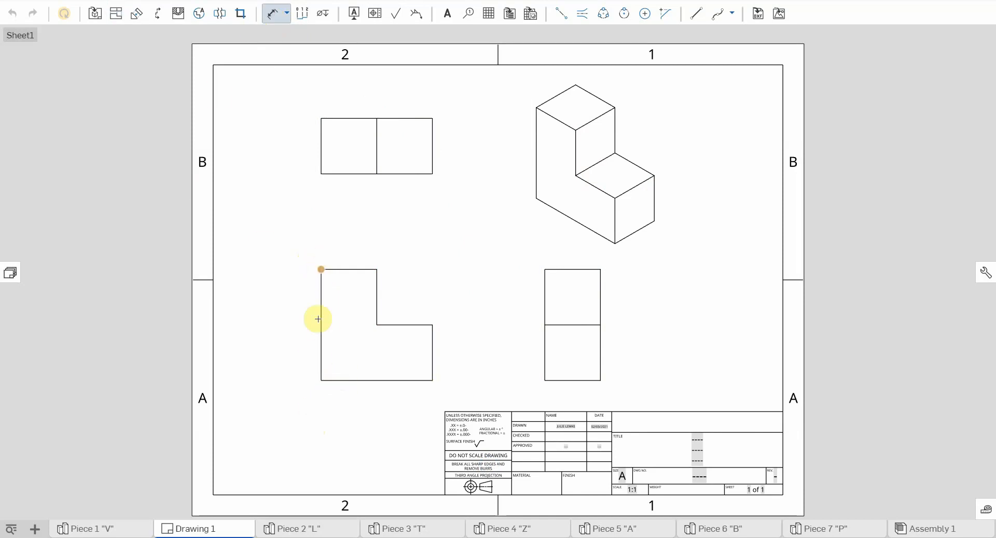
pyautogui.click(321, 380)
pyautogui.click(321, 269)
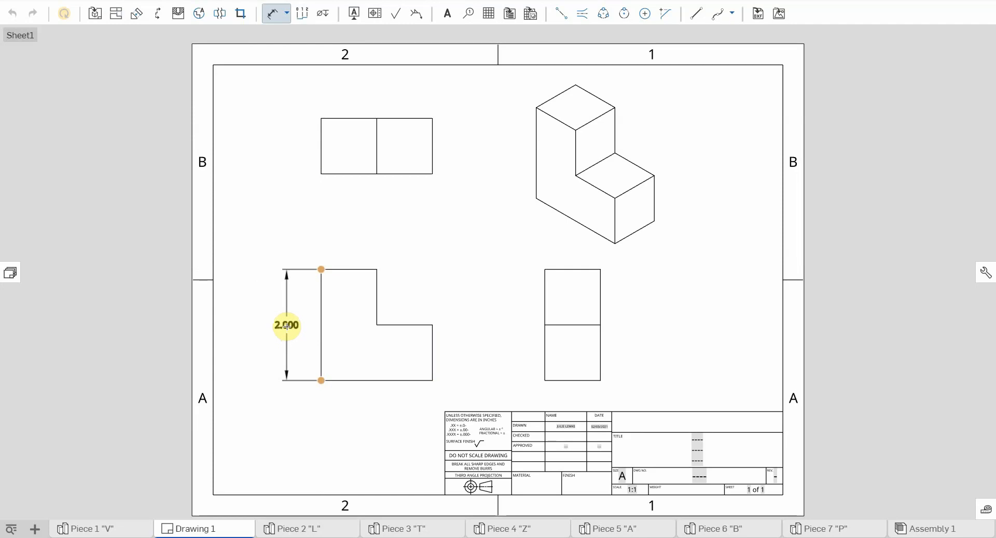
pyautogui.click(287, 326)
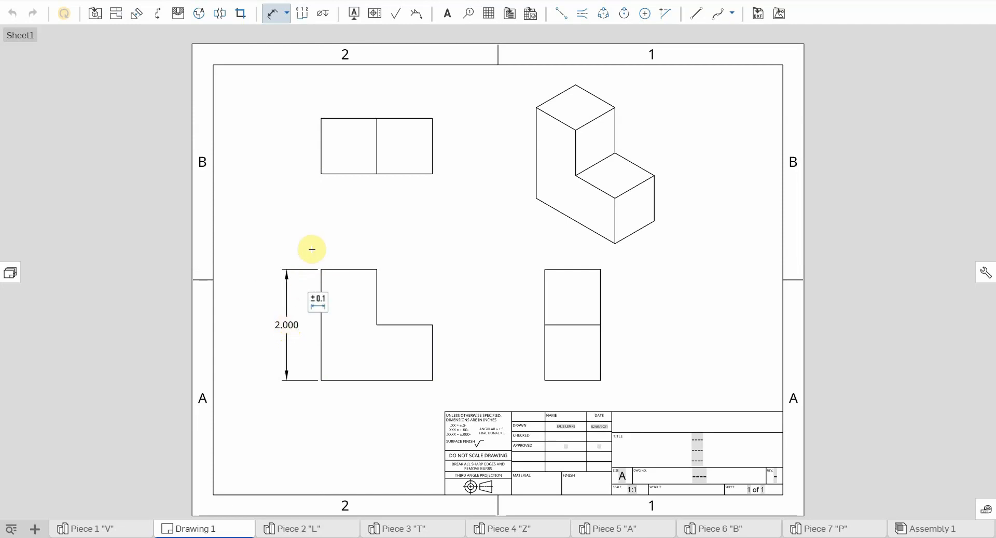
# Step: Dimension the short right edge of the front view on its right side and adjust the overall height dimension's placement
pyautogui.click(431, 348)
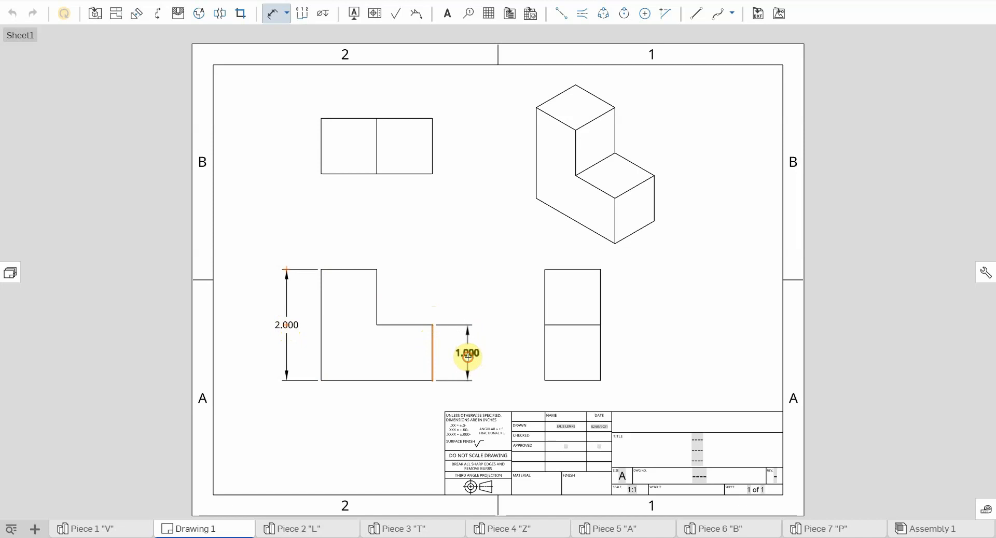
pyautogui.click(467, 357)
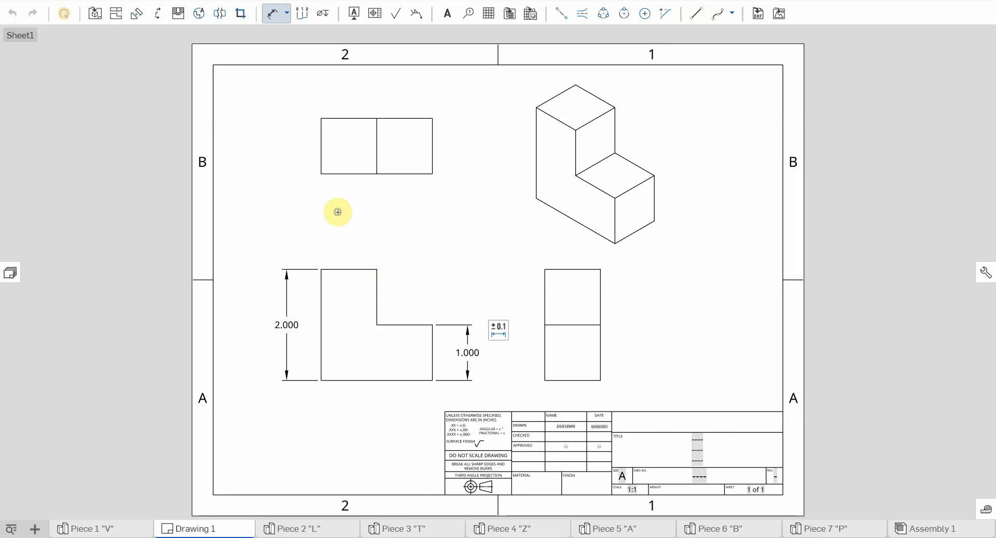
pyautogui.click(360, 215)
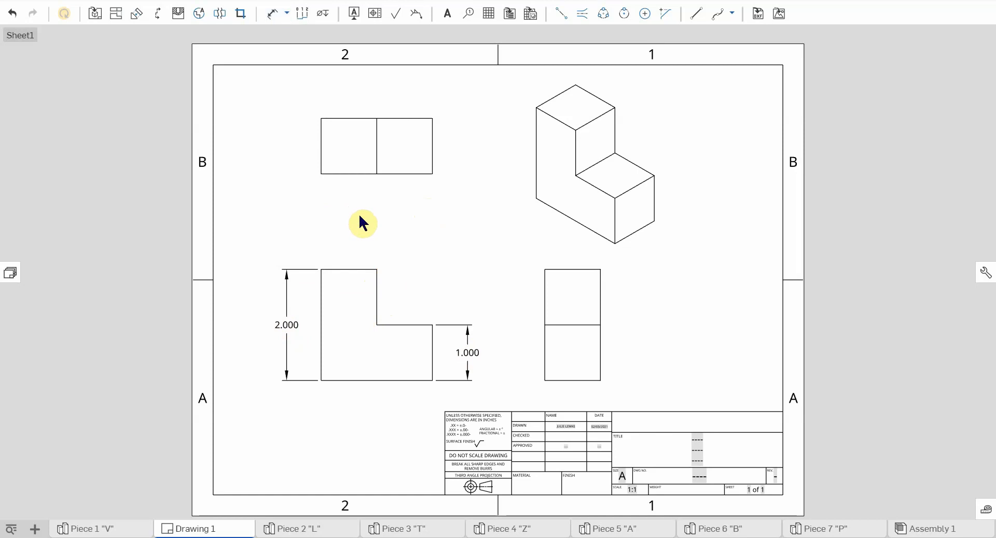
pyautogui.click(288, 325)
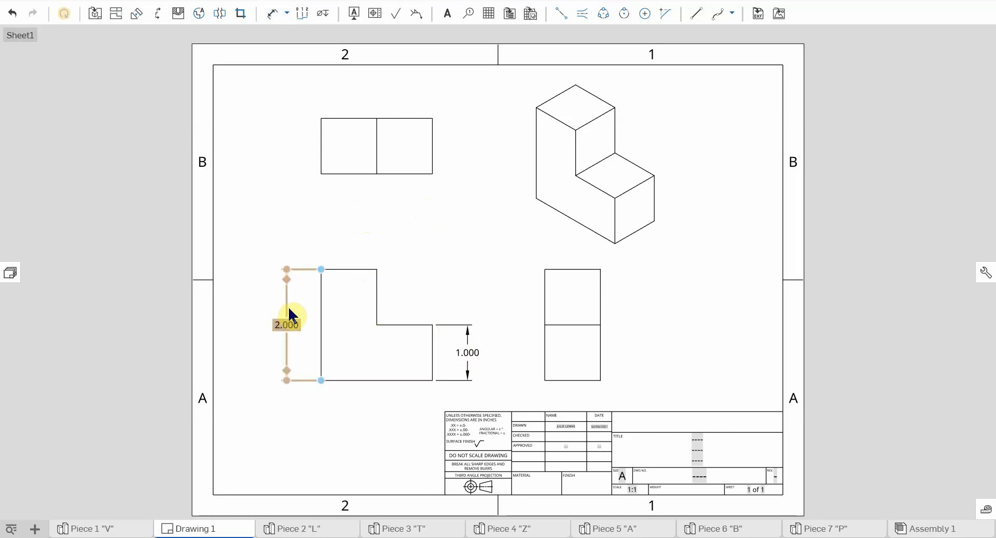
pyautogui.moveTo(286, 325)
pyautogui.mouseDown()
pyautogui.moveTo(643, 315)
pyautogui.moveTo(387, 333)
pyautogui.moveTo(283, 327)
pyautogui.mouseUp()
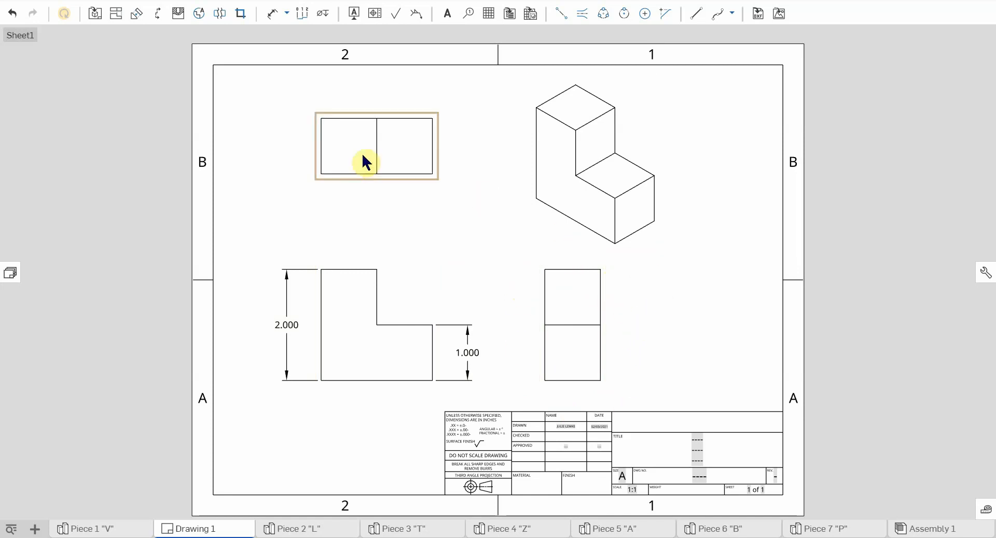
# Step: Dimension the bottom edge of the front view, placing the overall width dimension below the view
pyautogui.click(271, 13)
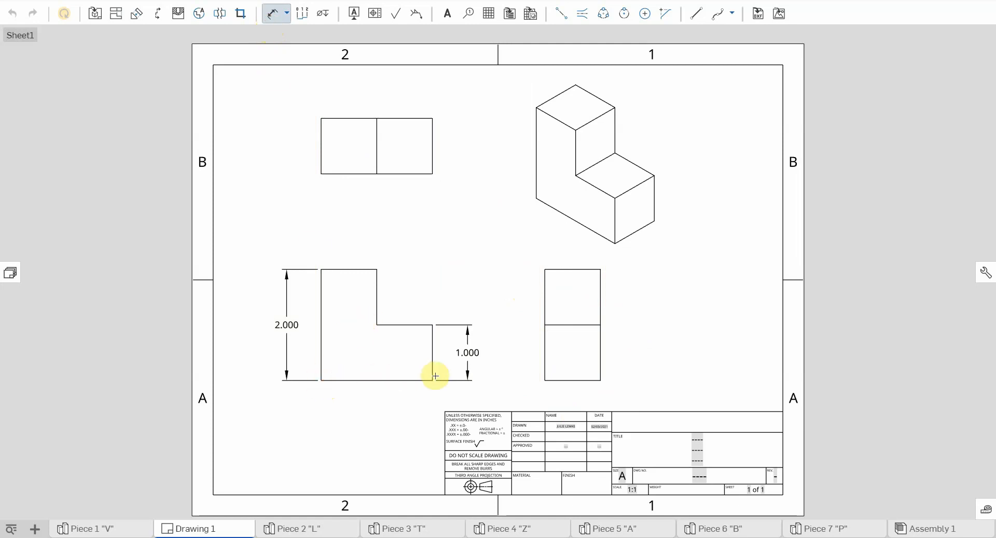
pyautogui.click(419, 380)
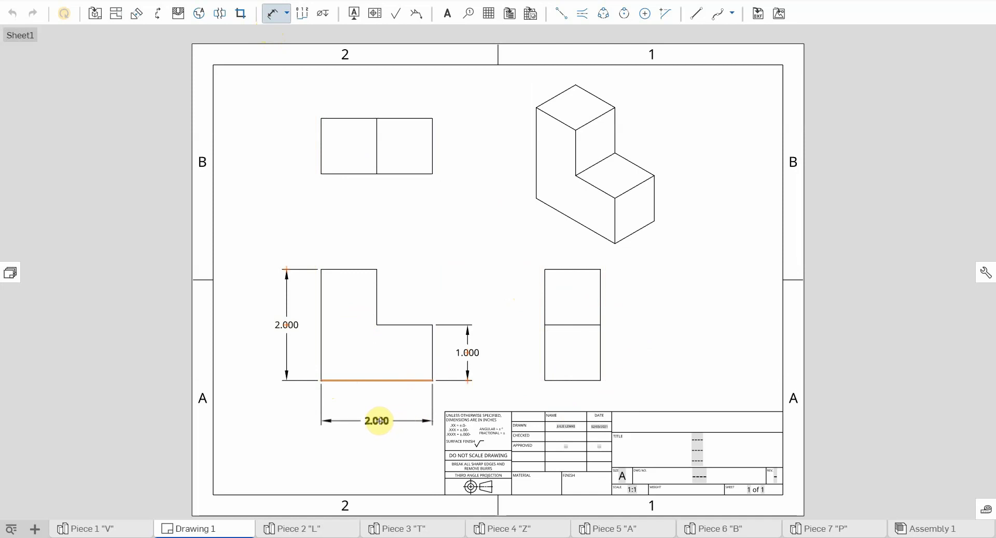
pyautogui.click(379, 419)
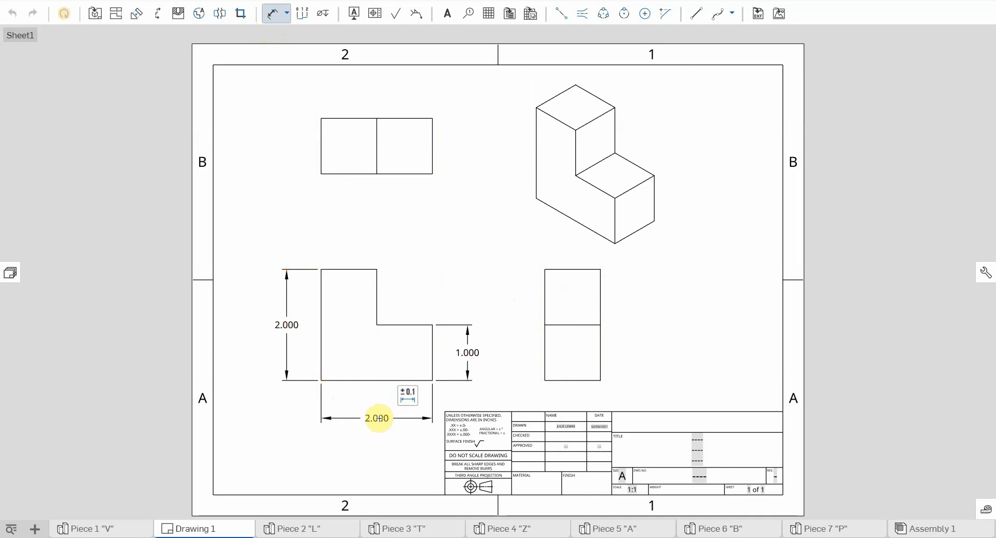
# Step: Dimension the top edge of the front view between its two end corners, placing the dimension above the view
pyautogui.click(368, 278)
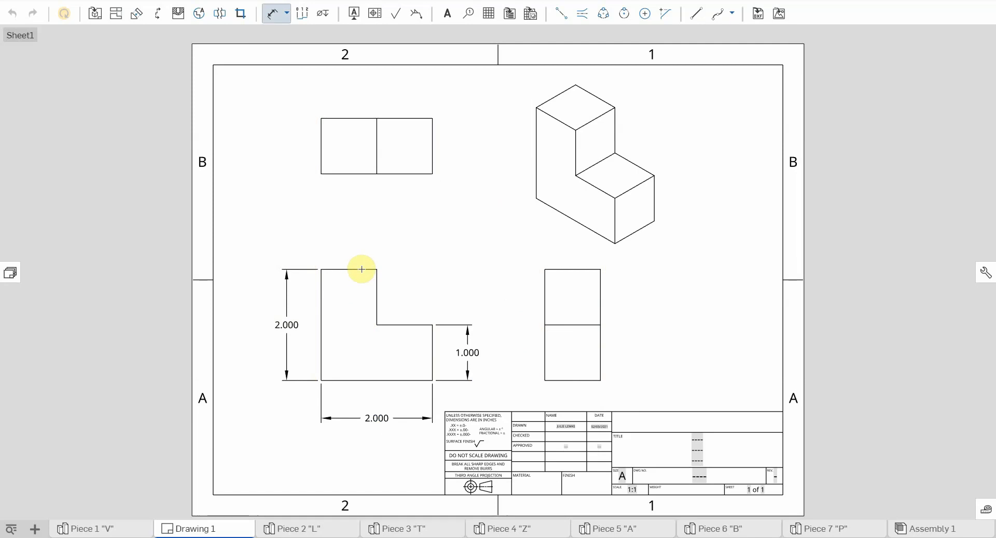
pyautogui.click(320, 270)
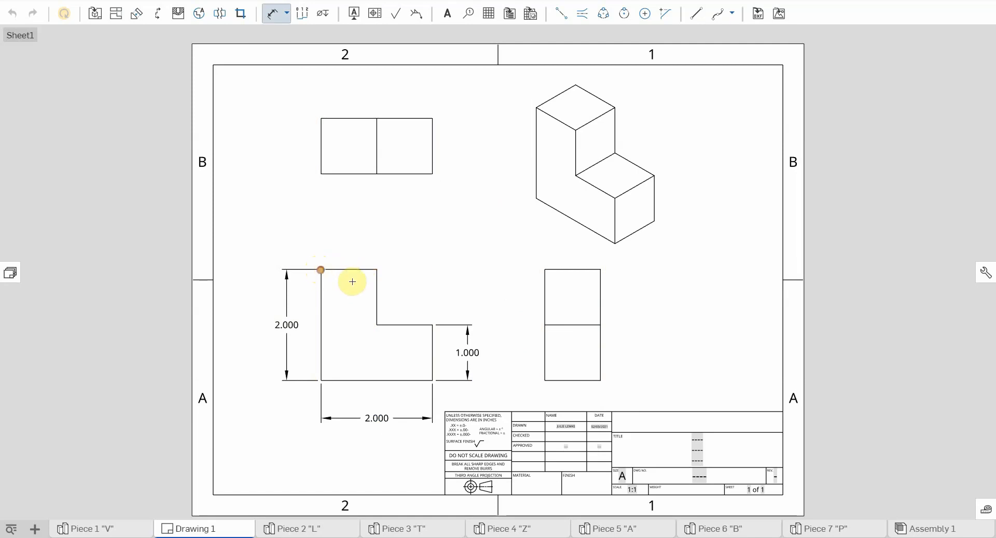
pyautogui.click(376, 269)
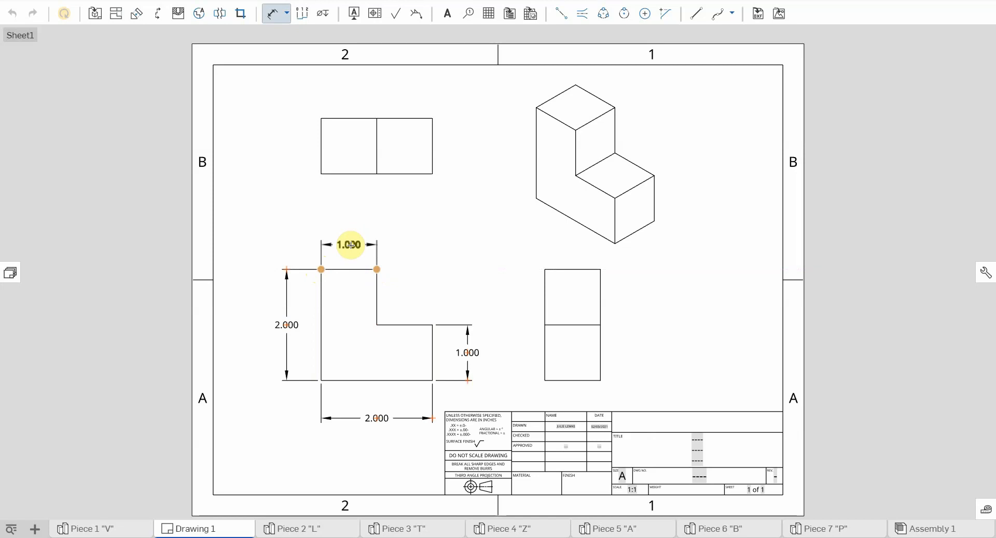
pyautogui.click(348, 245)
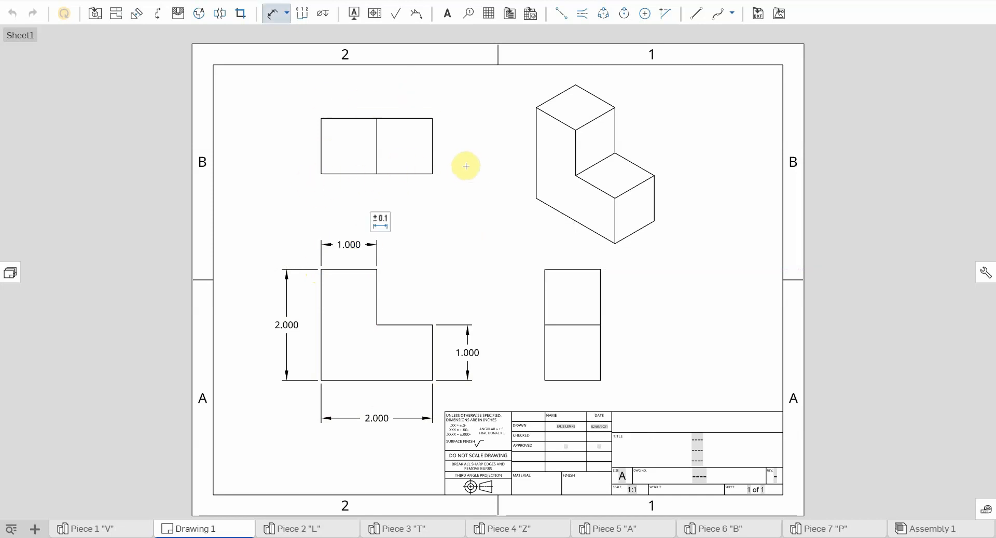
pyautogui.press('Escape')
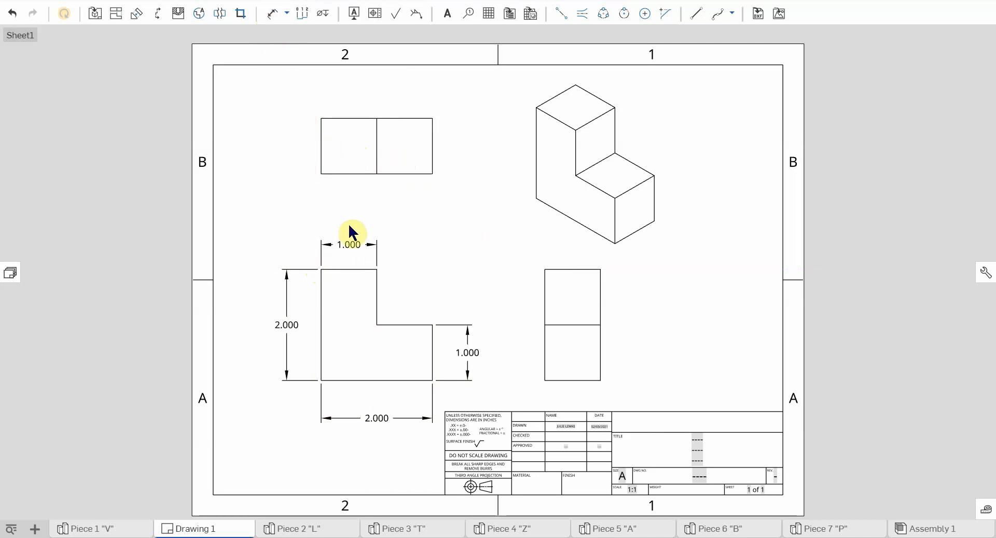
# Step: Move the overall width dimension below the front view slightly closer to the view
pyautogui.click(349, 245)
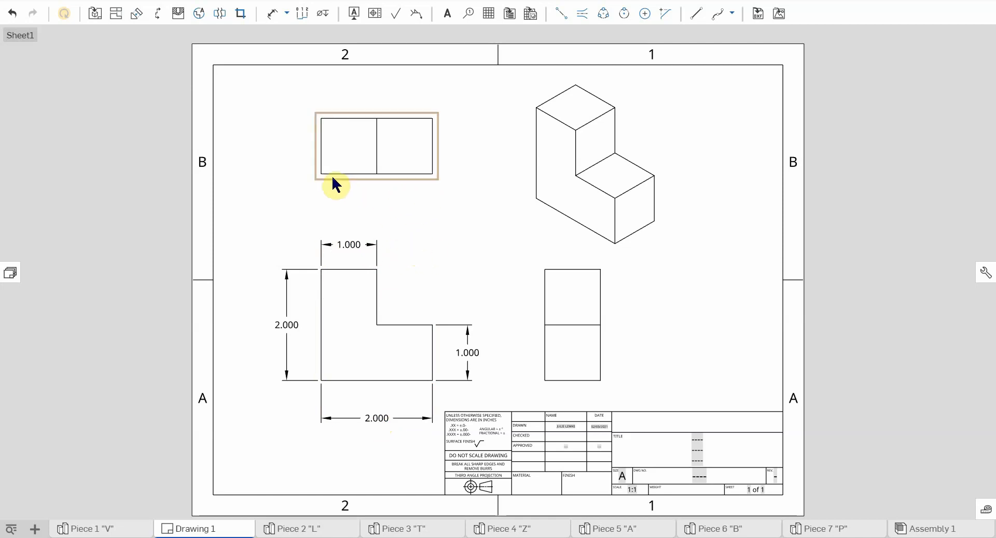
pyautogui.moveTo(363, 365); pyautogui.dragTo(377, 415)
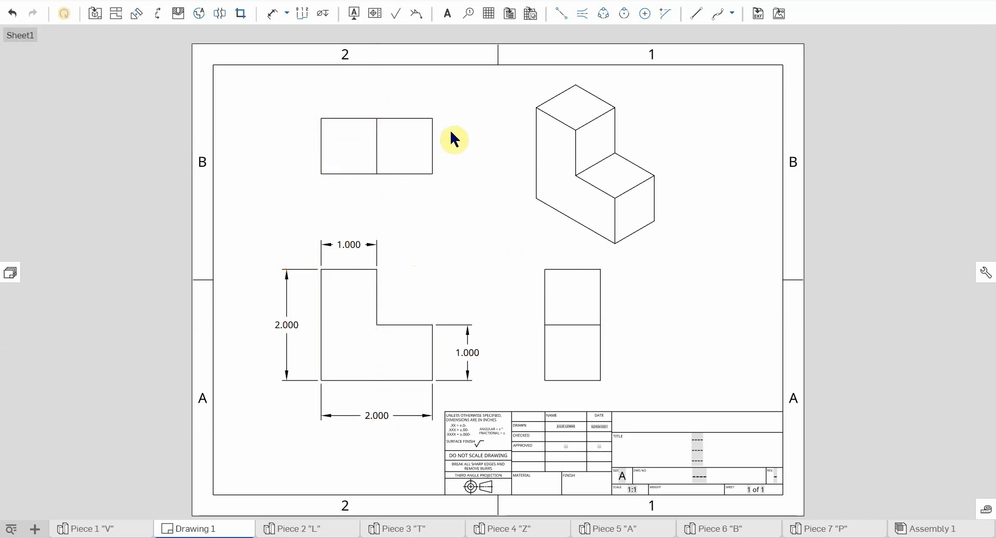
pyautogui.click(348, 245)
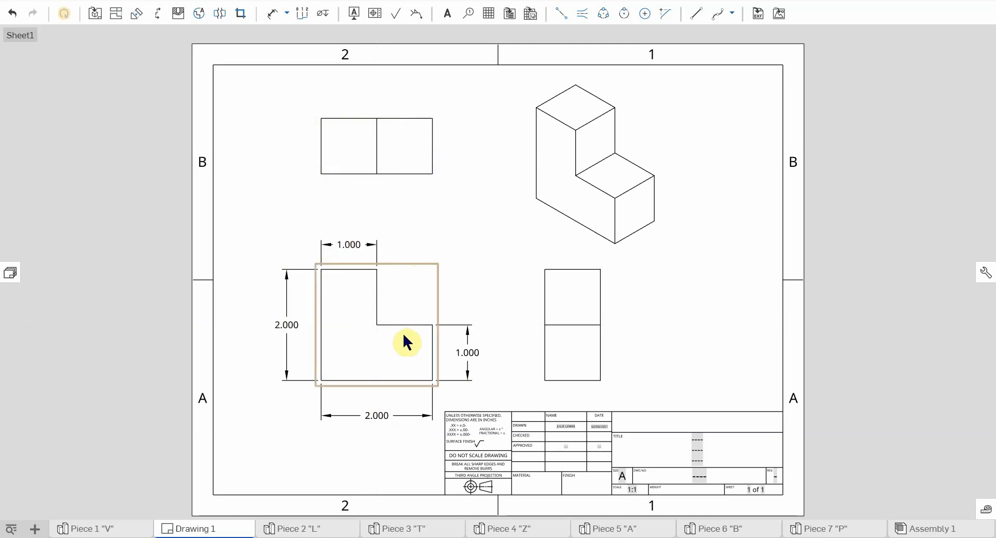
# Step: Dimension the left edge of the top view, placing the dimension beside that edge in line with the front view's overall height dimension
pyautogui.click(269, 16)
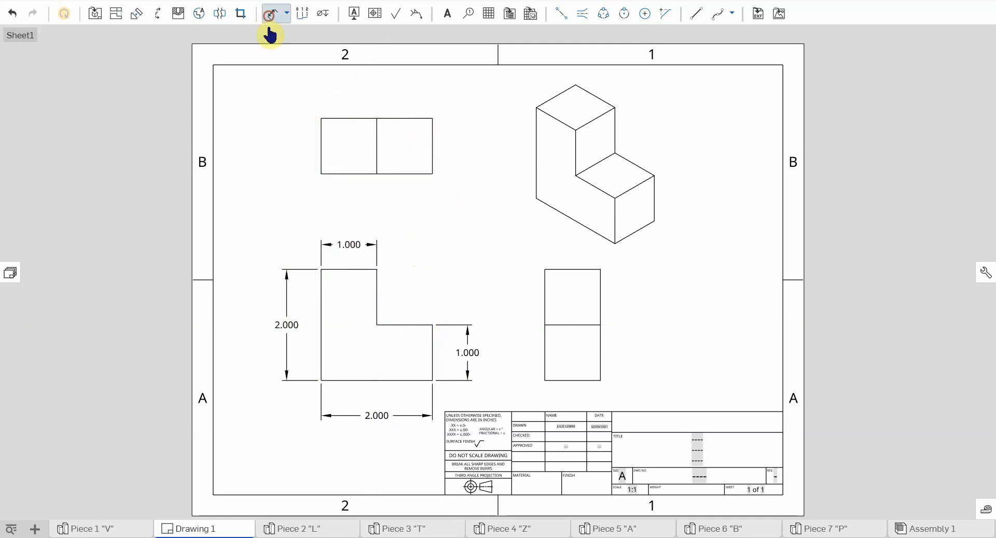
pyautogui.click(322, 131)
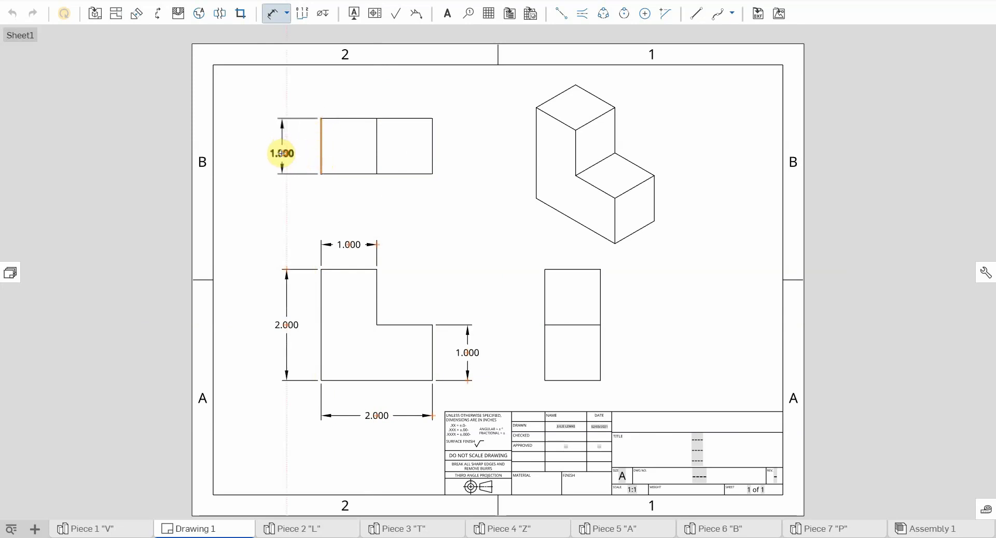
pyautogui.click(269, 321)
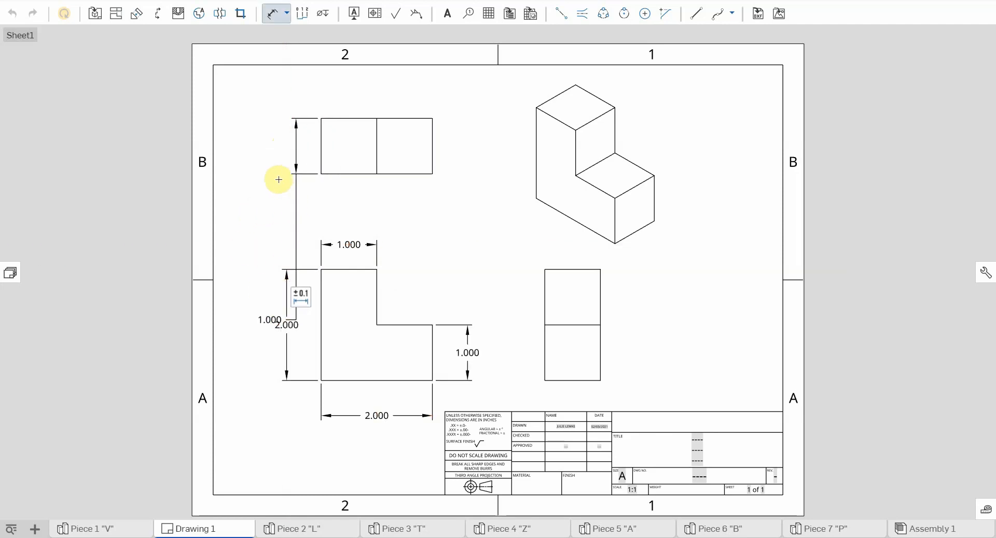
pyautogui.press('Escape')
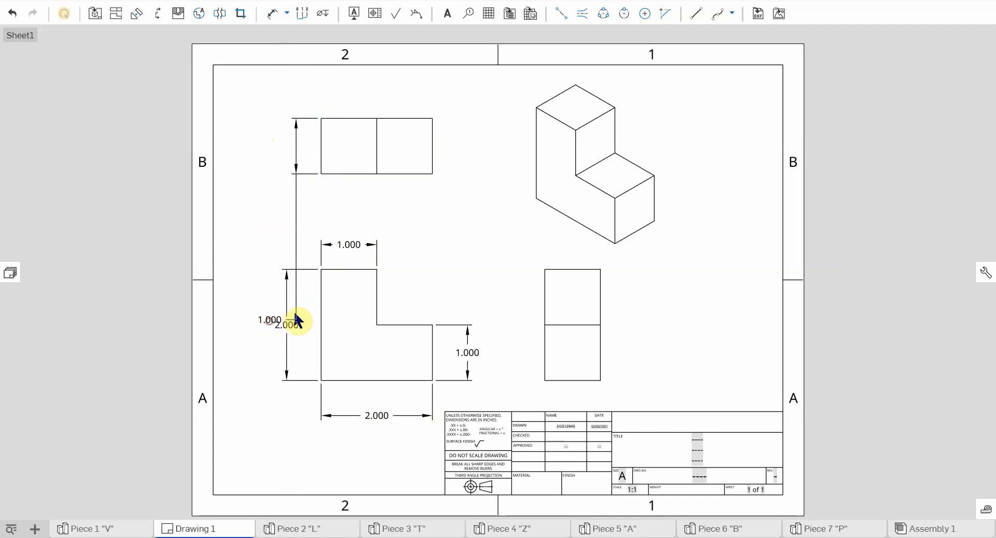
pyautogui.moveTo(298, 321); pyautogui.dragTo(288, 148)
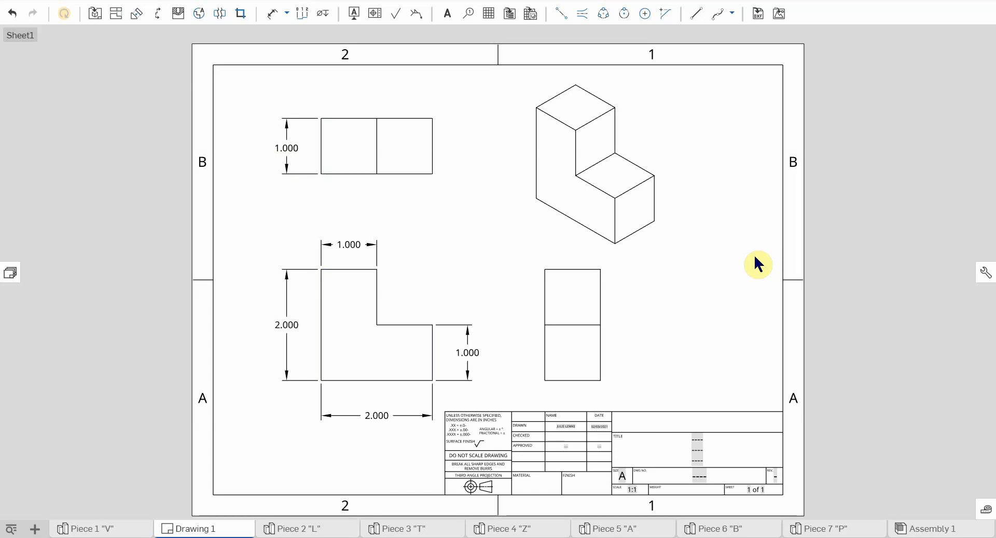
# Step: Move the isometric view off the sheet and back to its place above the side view
pyautogui.click(296, 292)
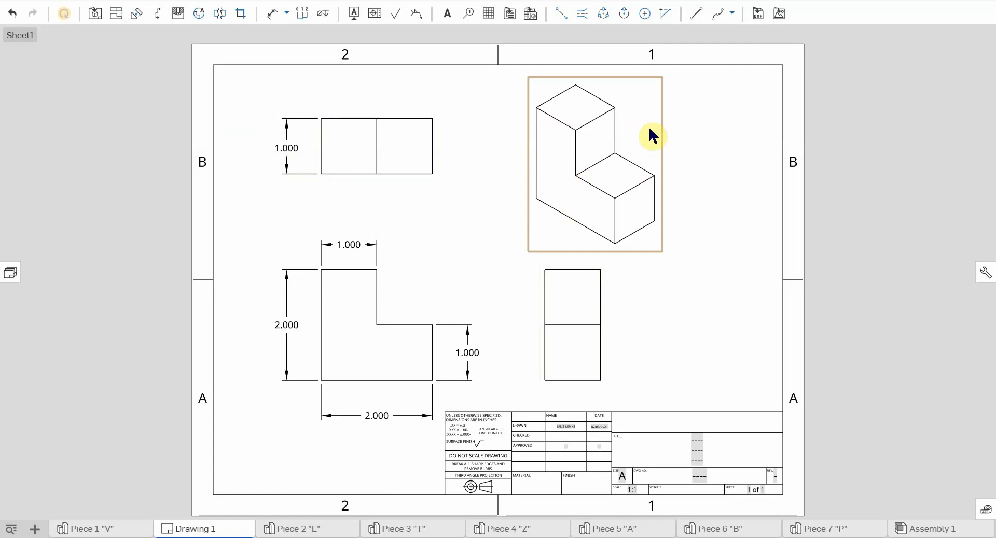
pyautogui.click(550, 168)
pyautogui.moveTo(551, 175); pyautogui.dragTo(879, 171)
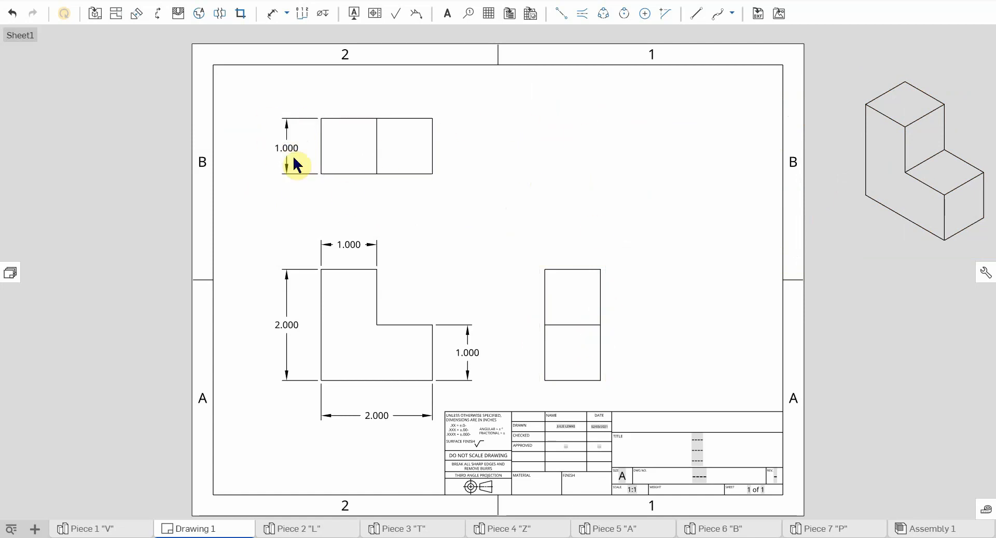
pyautogui.moveTo(861, 158)
pyautogui.mouseDown()
pyautogui.moveTo(633, 172)
pyautogui.moveTo(531, 159)
pyautogui.mouseUp()
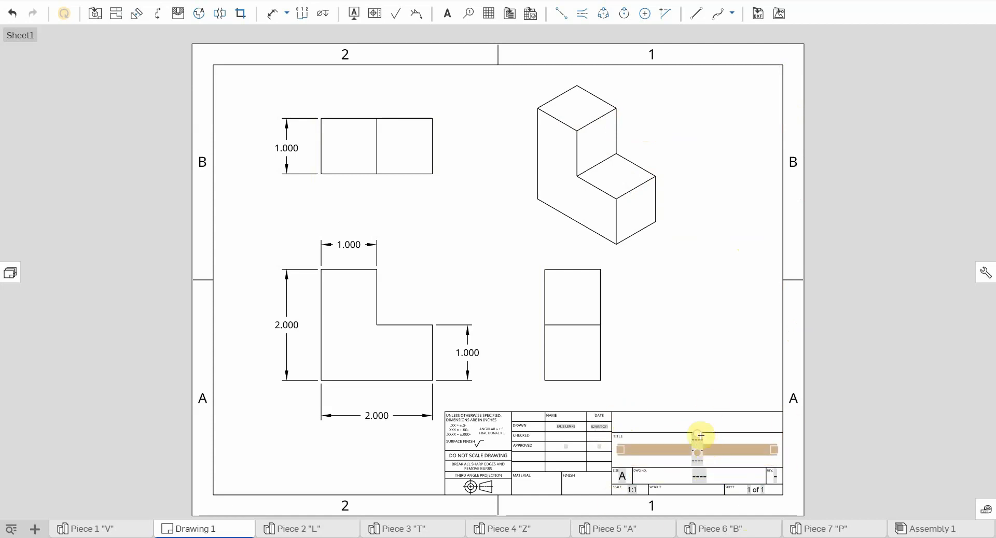
# Step: Replace the middle placeholder line of the title block's TITLE field with Piece 1 "V"
pyautogui.doubleClick(705, 442)
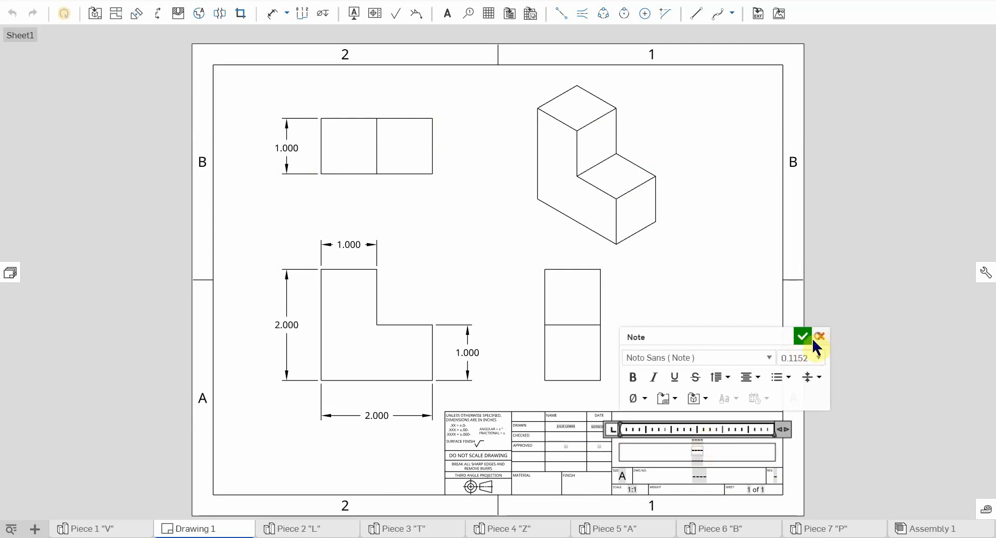
pyautogui.click(820, 337)
pyautogui.rightClick(668, 358)
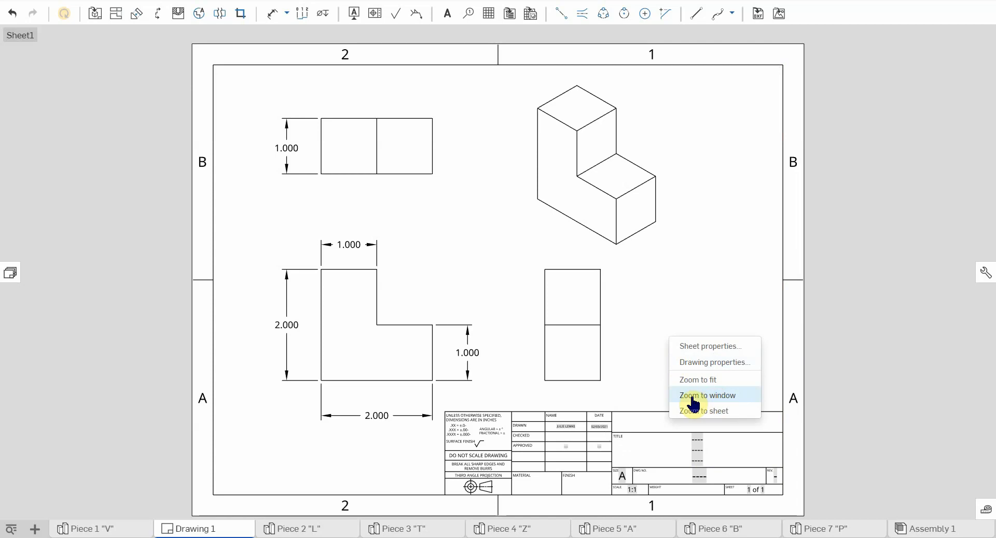
pyautogui.click(724, 399)
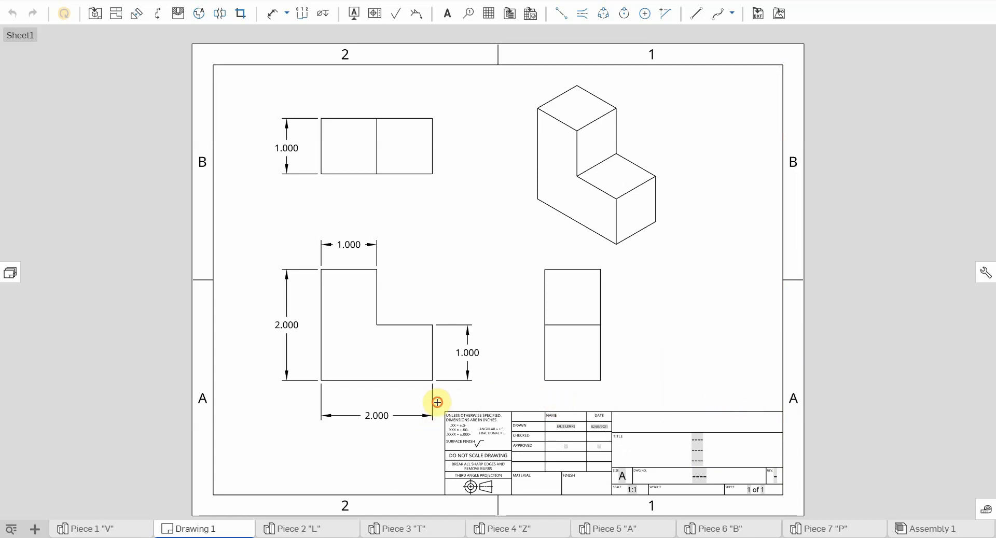
pyautogui.moveTo(438, 403); pyautogui.dragTo(803, 515)
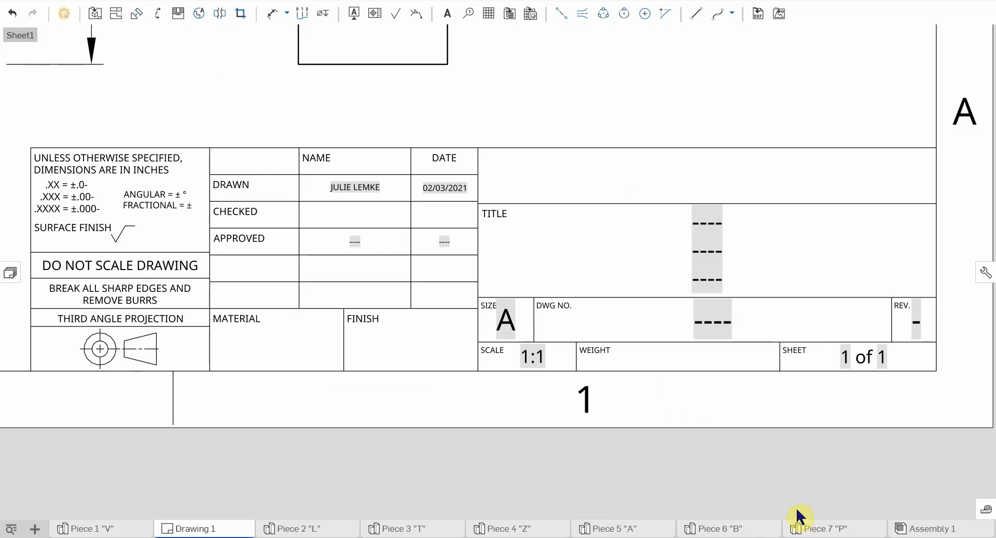
pyautogui.click(715, 247)
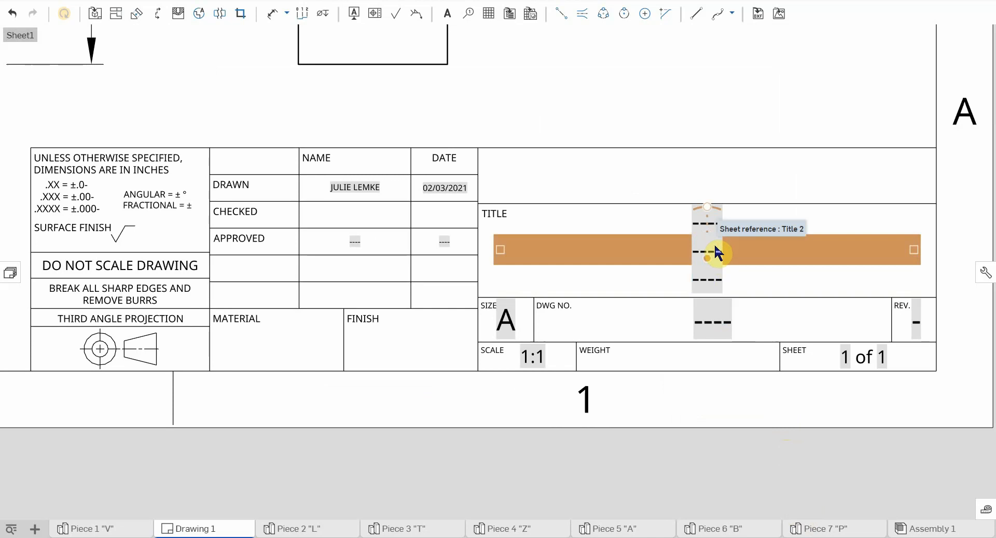
pyautogui.doubleClick(715, 247)
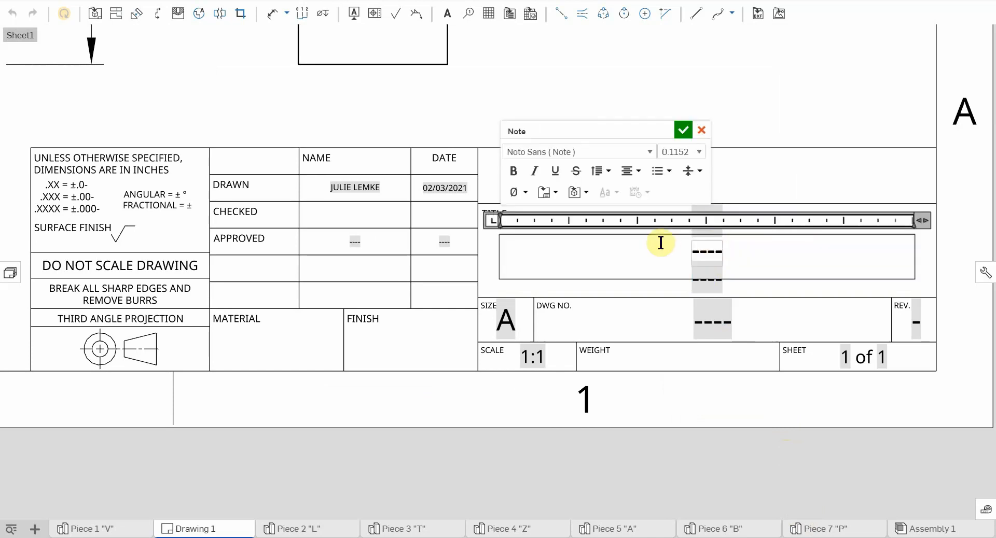
pyautogui.click(709, 253)
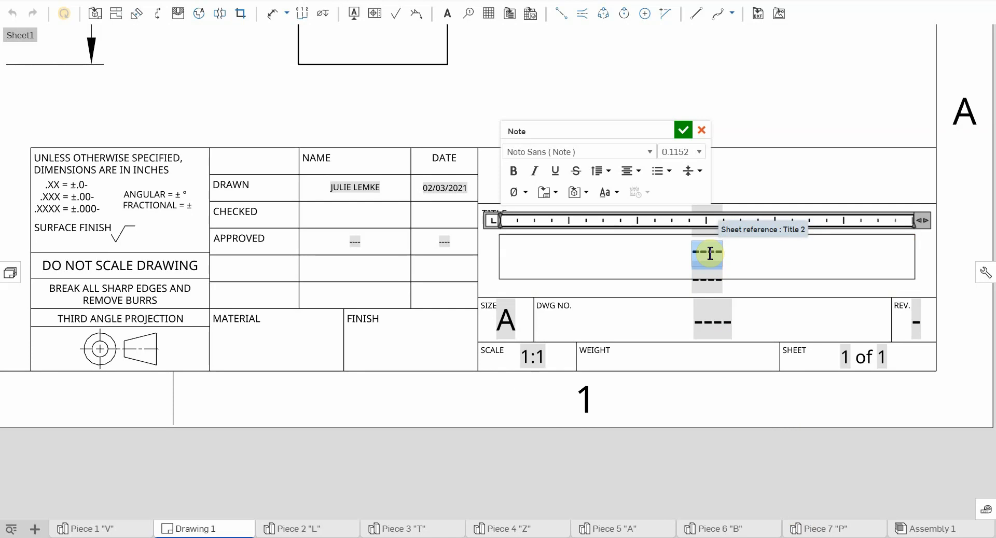
pyautogui.write('Piece')
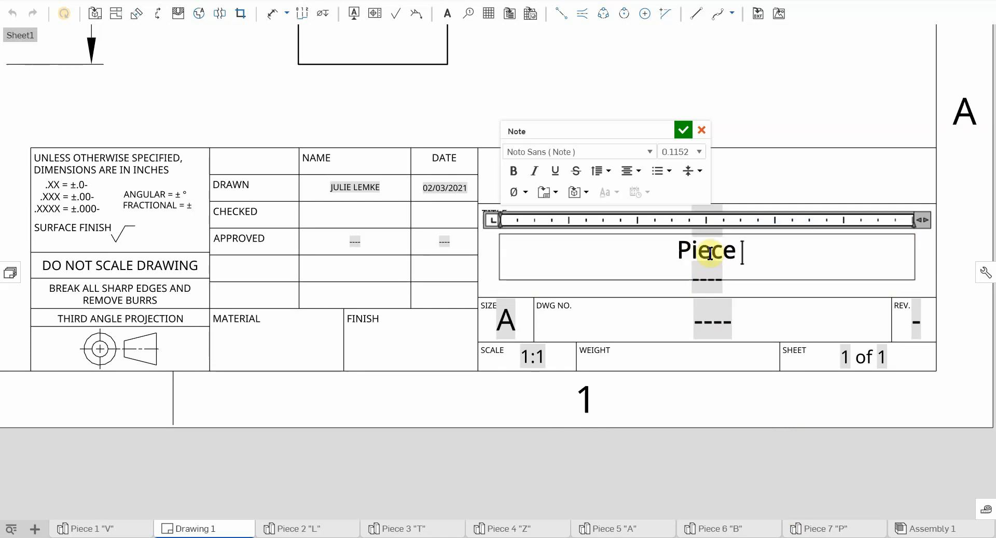
pyautogui.write(' 1 "V"')
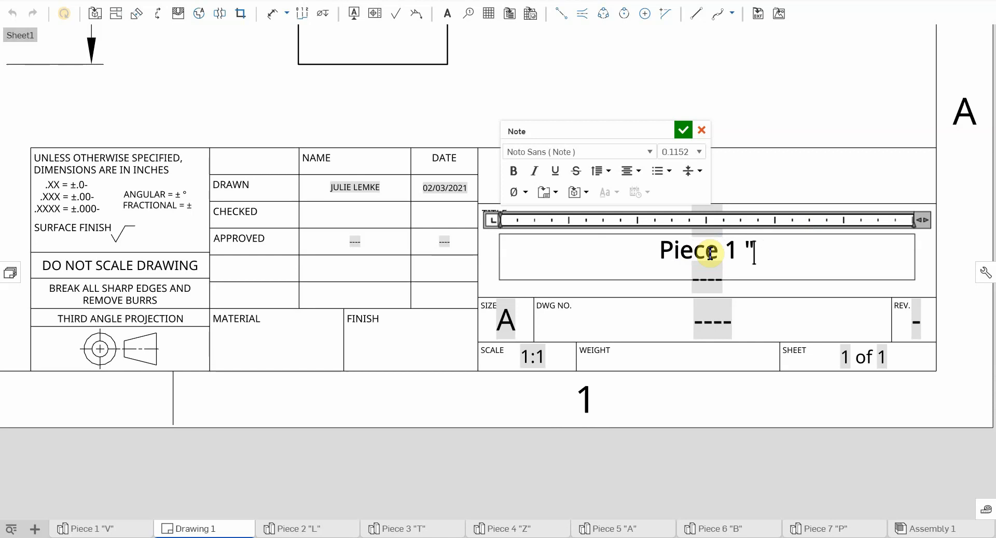